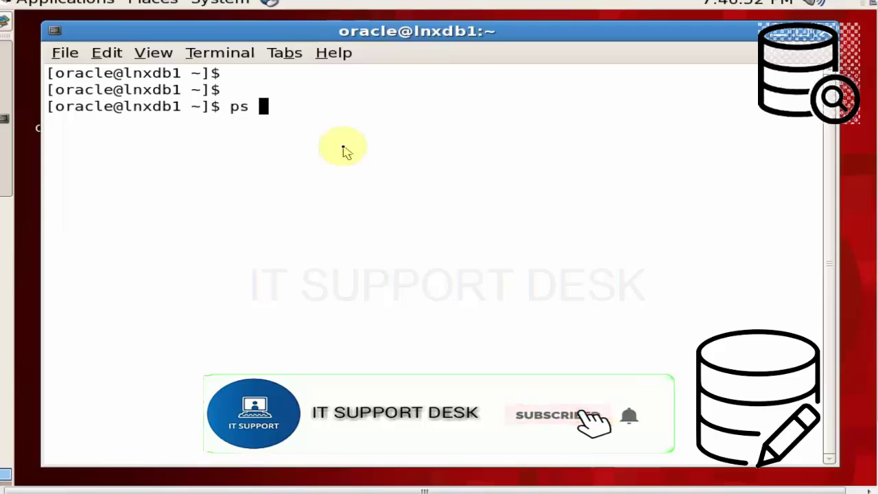
# List the running pmon processes with ps -ef|grep pmon and highlight the ASM and ora_pmon_MYDB entries.
pyautogui.write('ep pmon')
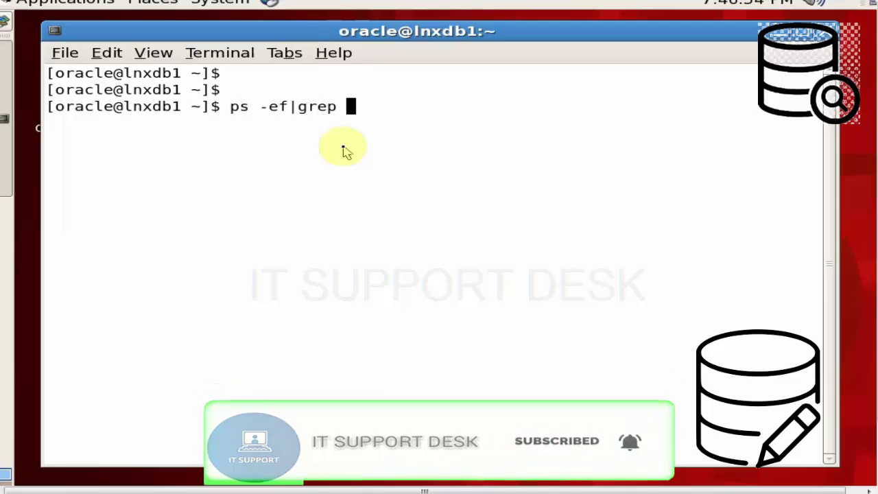
pyautogui.press('Return')
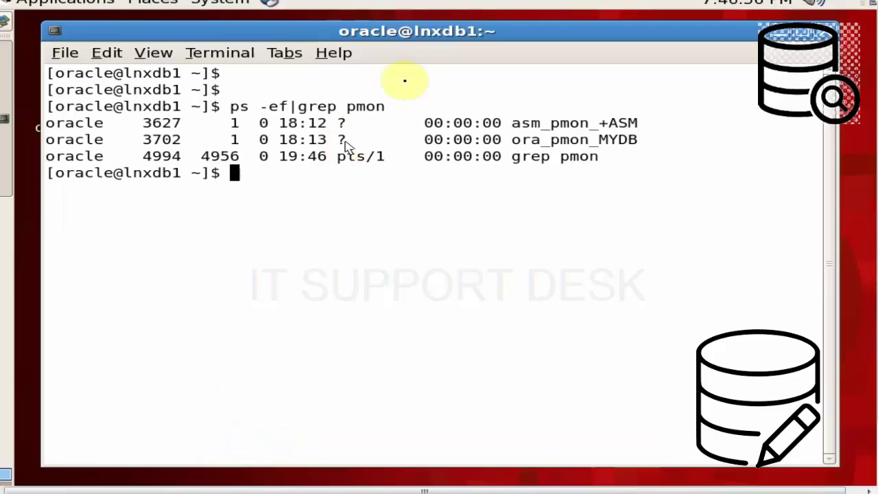
pyautogui.click(650, 126)
pyautogui.moveTo(650, 126); pyautogui.dragTo(69, 120)
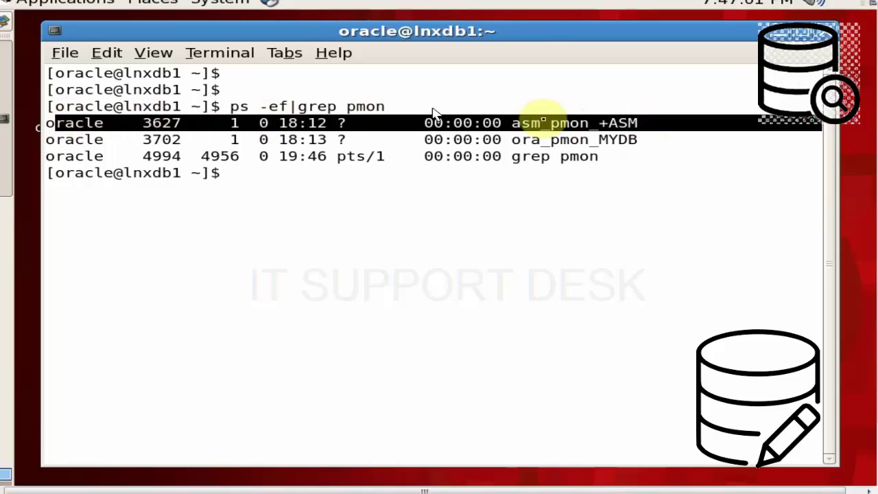
pyautogui.doubleClick(624, 143)
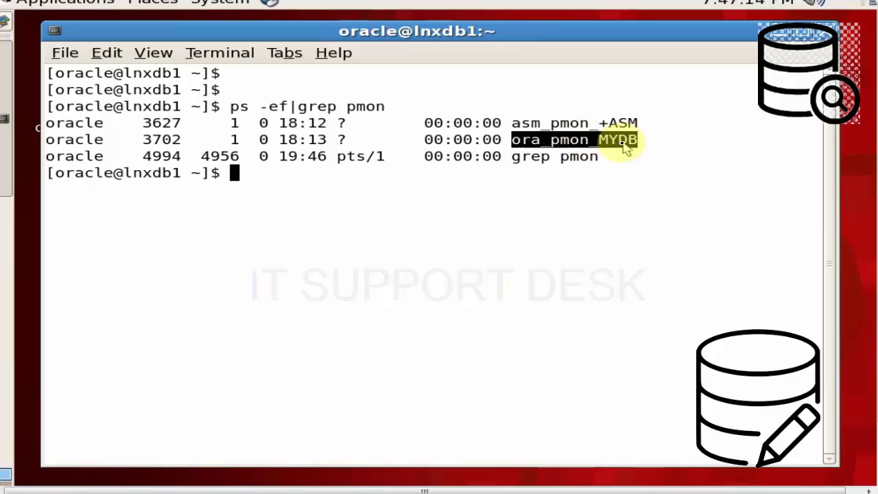
# Try to start the database console with the command emctl start dbconsole.
pyautogui.press('Return')
pyautogui.press('Return')
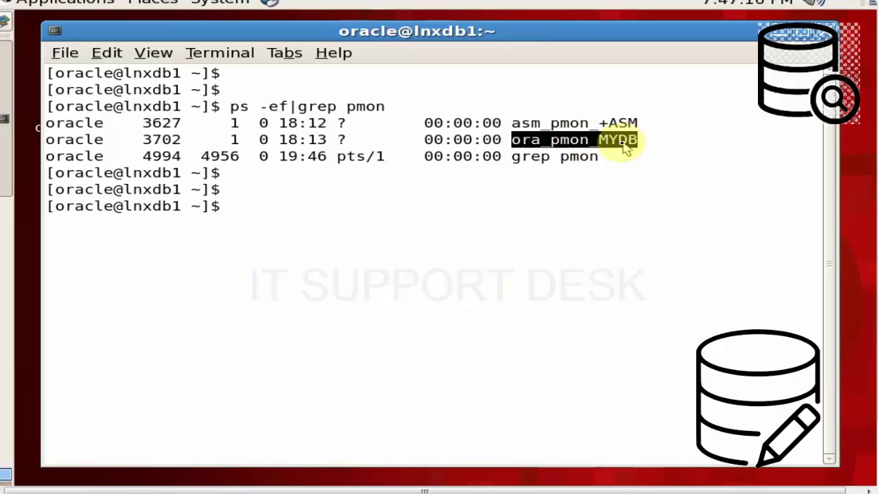
pyautogui.write('emctl start ')
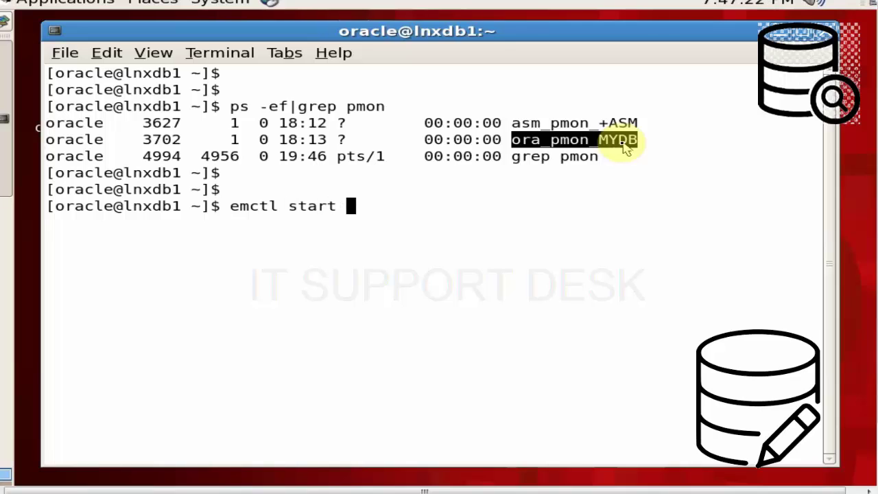
pyautogui.write('dbconsole')
pyautogui.press('Return')
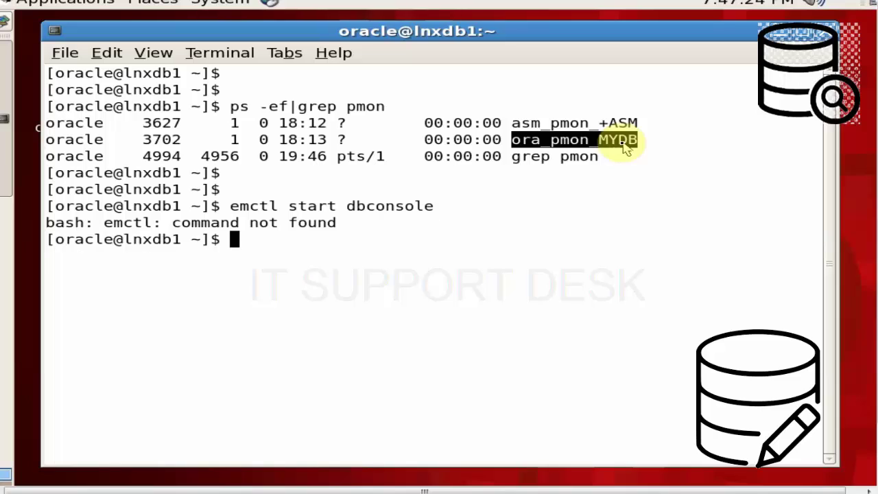
pyautogui.press('Return')
pyautogui.press('Return')
# Clear the terminal and load the Oracle environment with . oraenv, accepting the default SID MYDB.
pyautogui.write('cle')
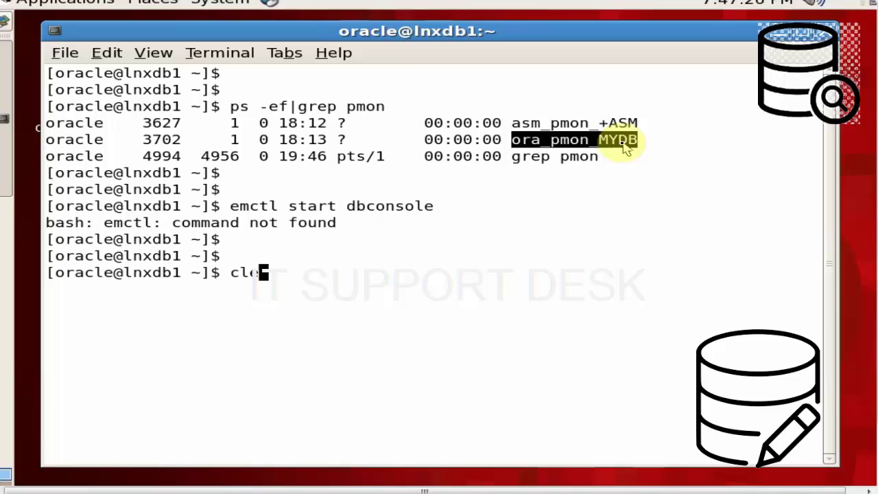
pyautogui.write('ar')
pyautogui.press('Return')
pyautogui.press('Return')
pyautogui.press('Return')
pyautogui.write('. oraenv')
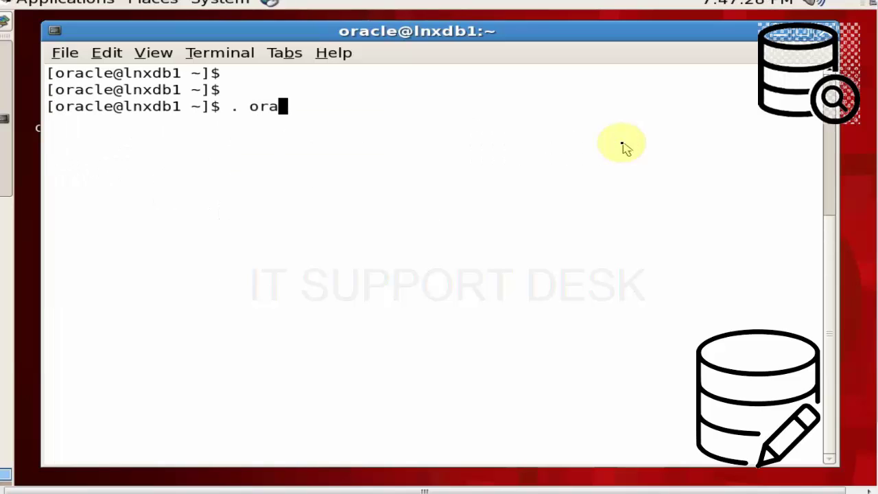
pyautogui.press('Return')
pyautogui.press('Return')
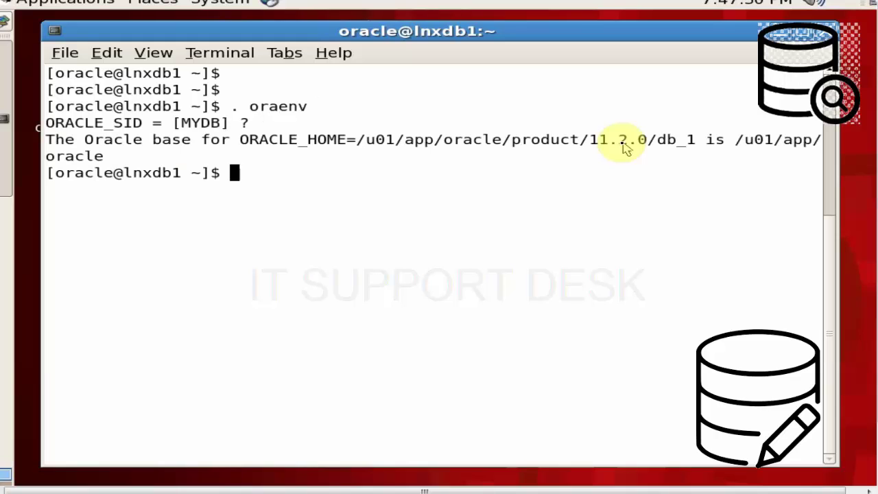
# Run emctl start dbconsole from the command history to start the database console.
pyautogui.press('Return')
pyautogui.press('Return')
pyautogui.press('Up')
pyautogui.press('Up')
pyautogui.press('Up')
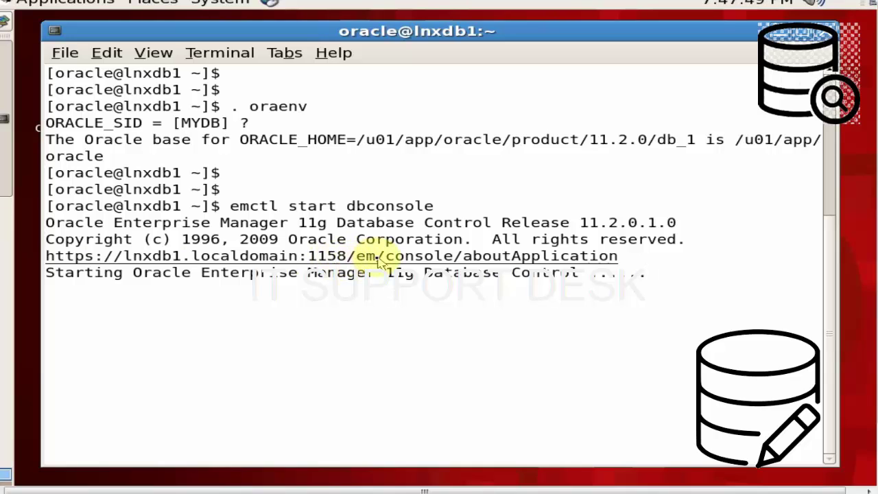
pyautogui.moveTo(379, 262); pyautogui.dragTo(53, 259)
pyautogui.hotkey('ctrl', 'c')
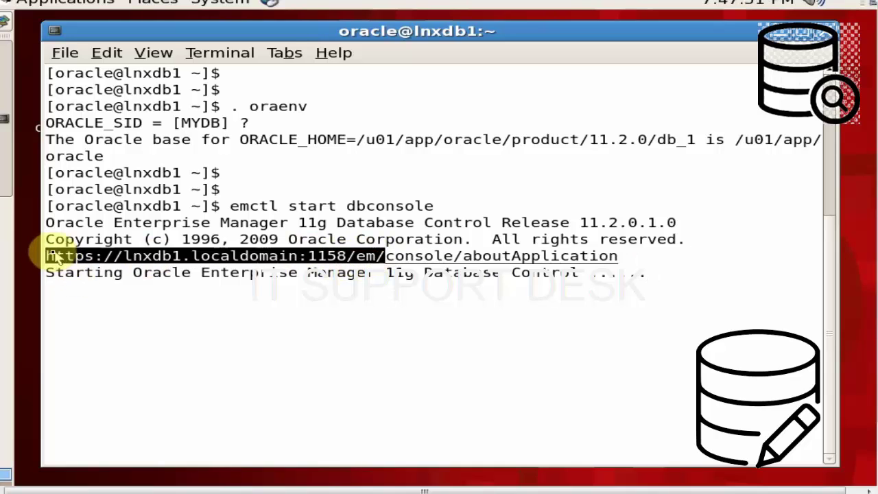
pyautogui.click(273, 33)
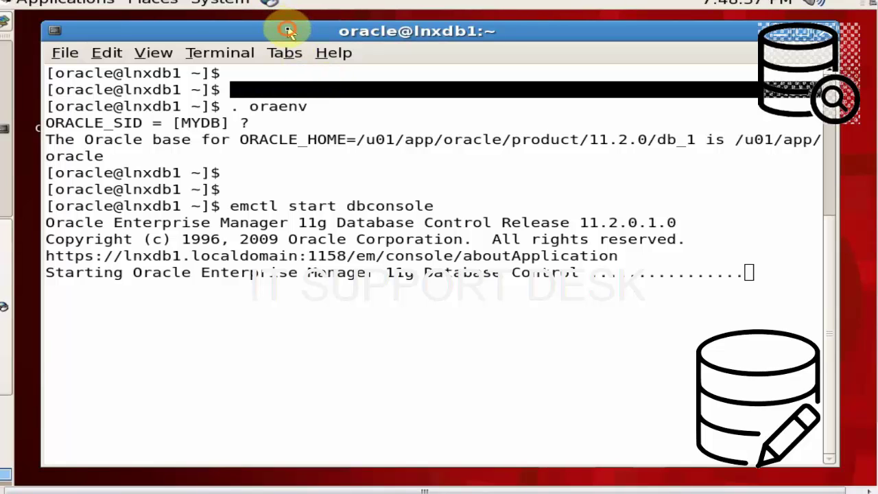
pyautogui.moveTo(289, 32); pyautogui.dragTo(282, 29)
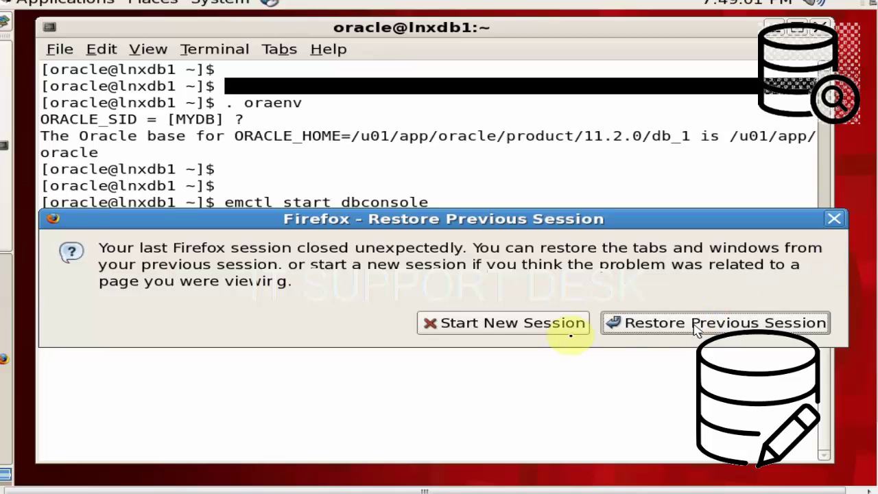
# Start a new Firefox session and, once the console has started, open the copied Enterprise Manager address in it.
pyautogui.click(539, 332)
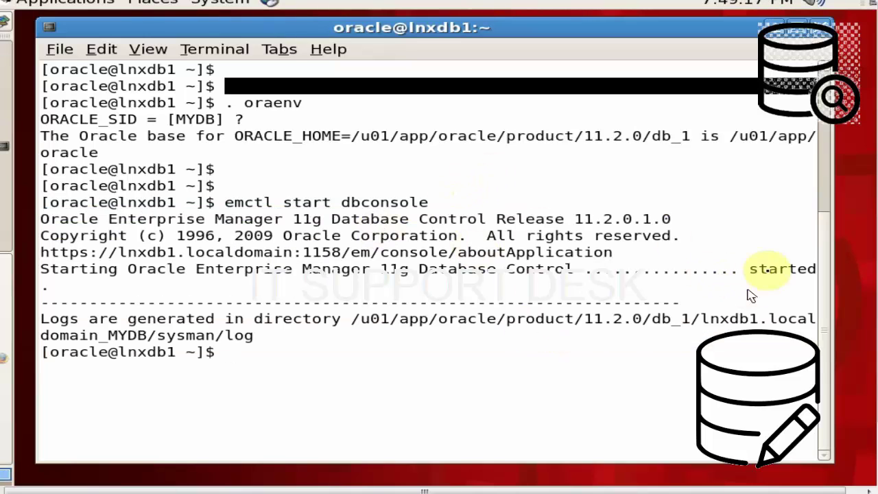
pyautogui.doubleClick(780, 269)
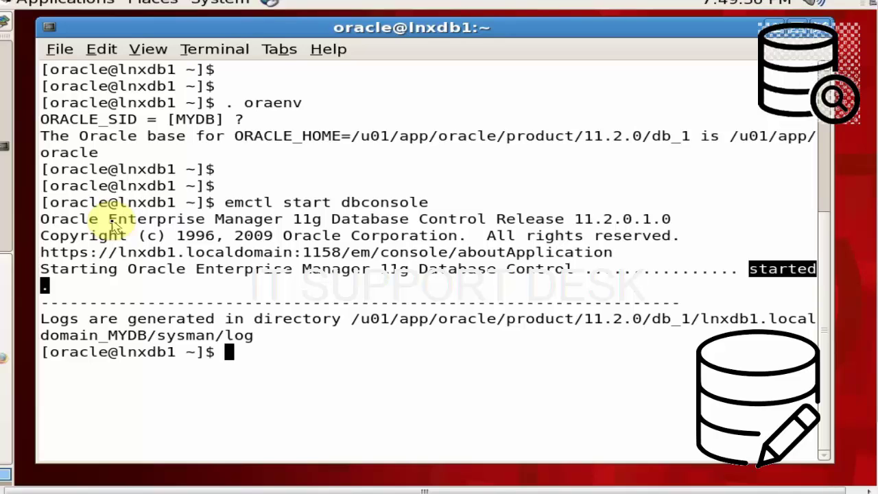
pyautogui.click(4, 269)
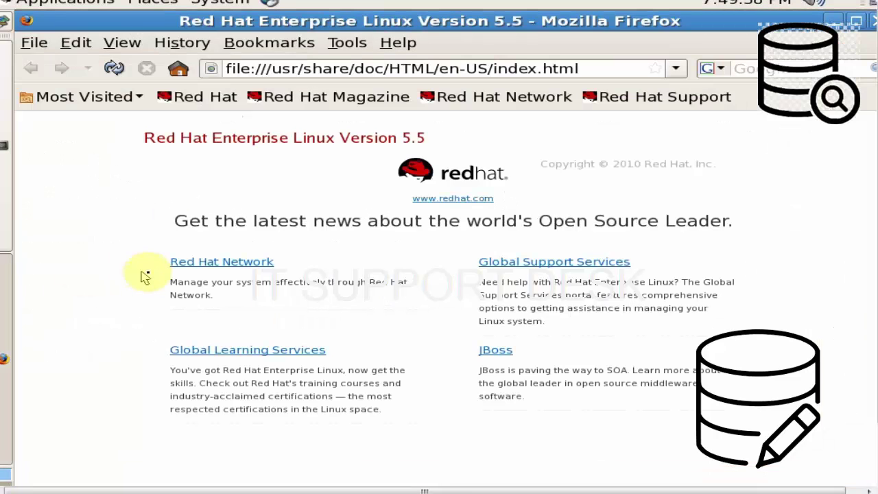
pyautogui.click(340, 68)
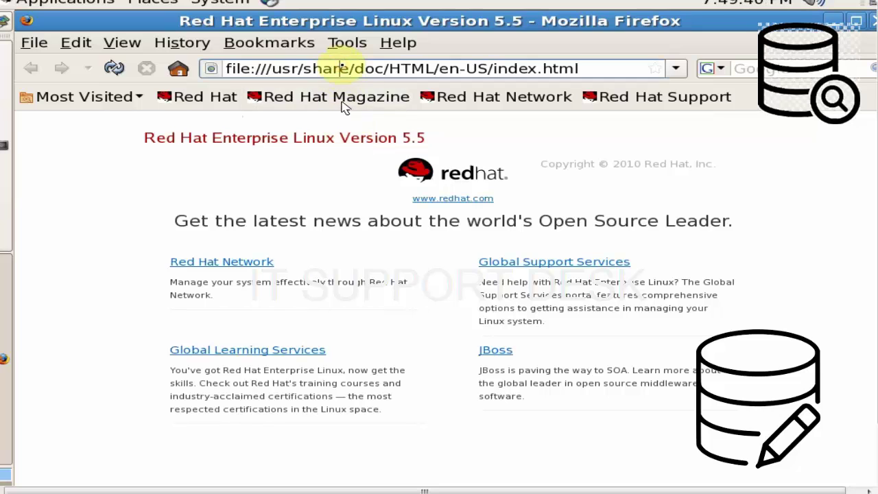
pyautogui.doubleClick(350, 68)
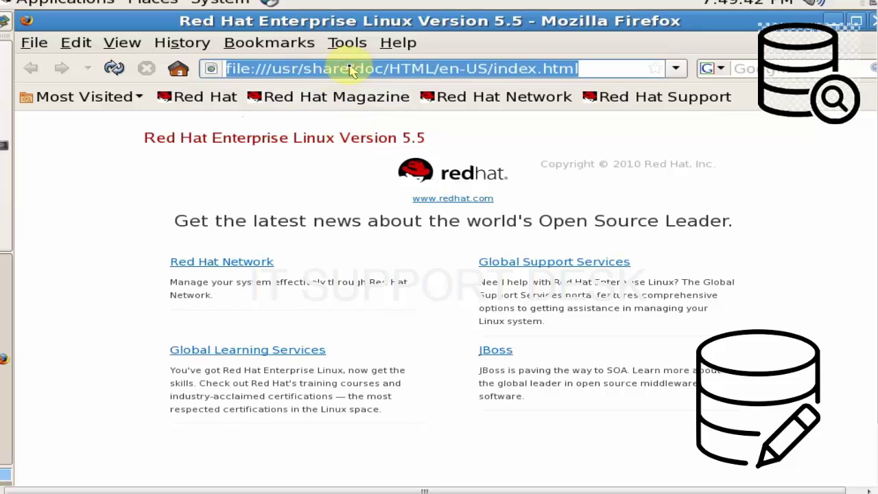
pyautogui.hotkey('ctrl', 'v')
pyautogui.press('Return')
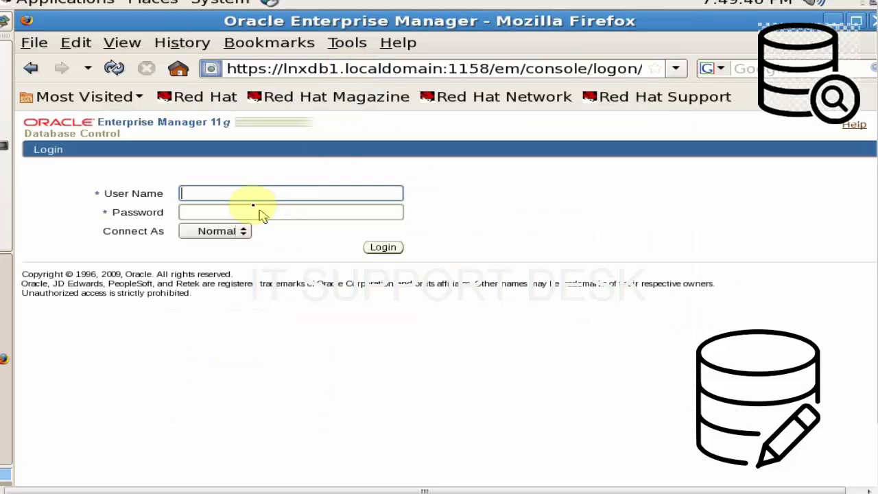
# Log in to Enterprise Manager as sys with the account password, connecting as SYSDBA.
pyautogui.write('sys')
pyautogui.press('Tab')
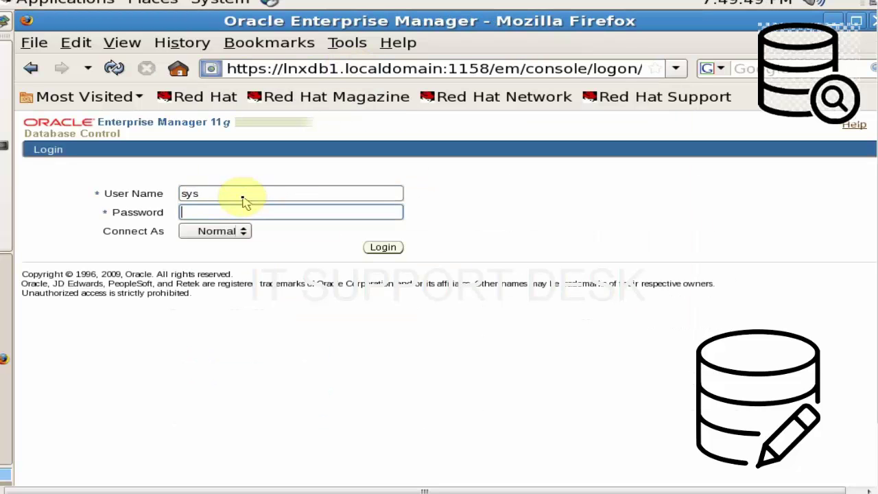
pyautogui.click(207, 232)
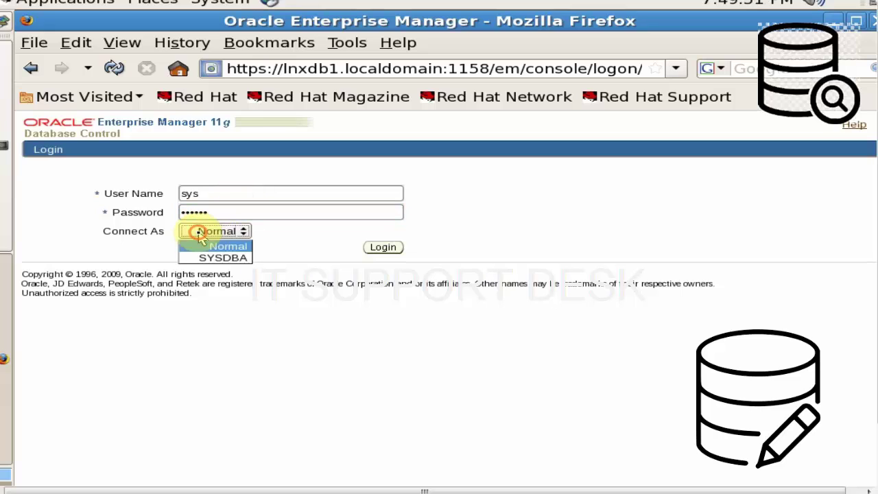
pyautogui.click(205, 254)
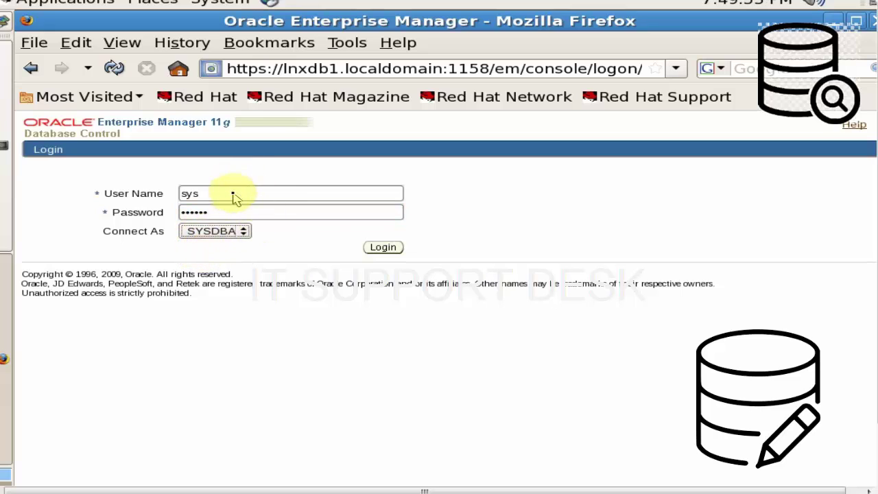
pyautogui.click(388, 248)
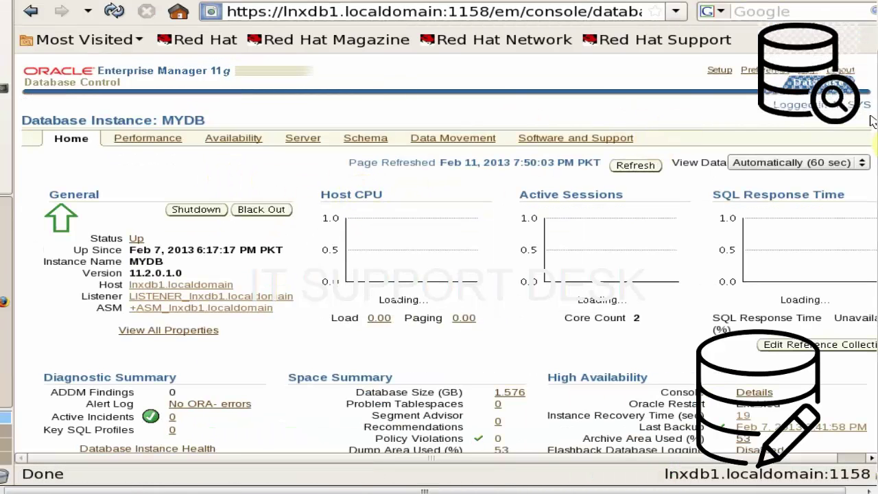
# Examine the MYDB home page: the instance name, uptime and version, and the summary and alert sections further down.
pyautogui.moveTo(790, 491); pyautogui.dragTo(805, 491)
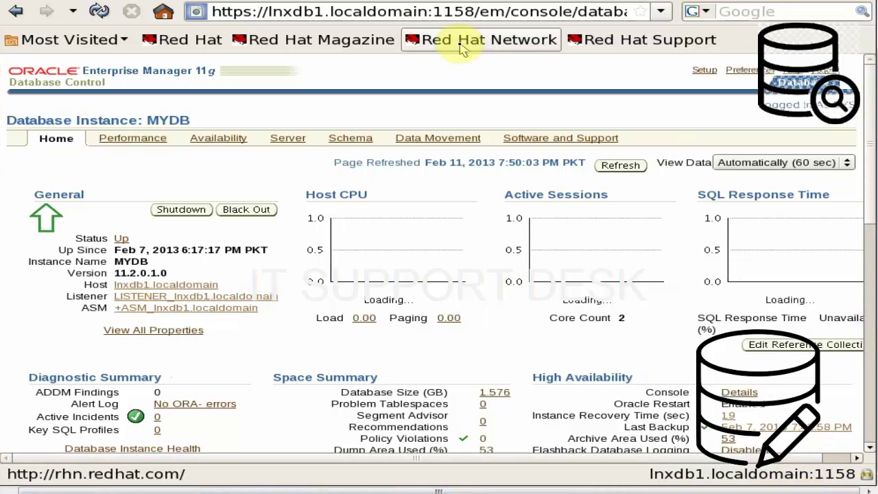
pyautogui.click(168, 122)
pyautogui.doubleClick(168, 121)
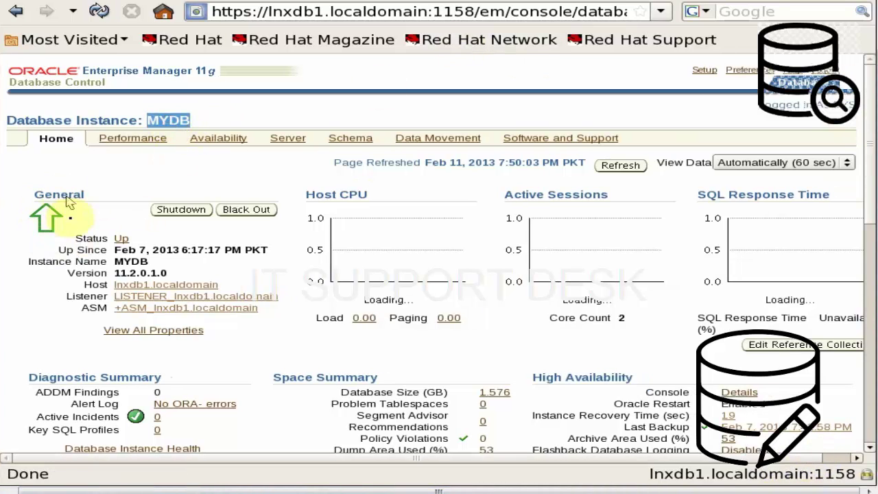
pyautogui.moveTo(109, 250); pyautogui.dragTo(59, 249)
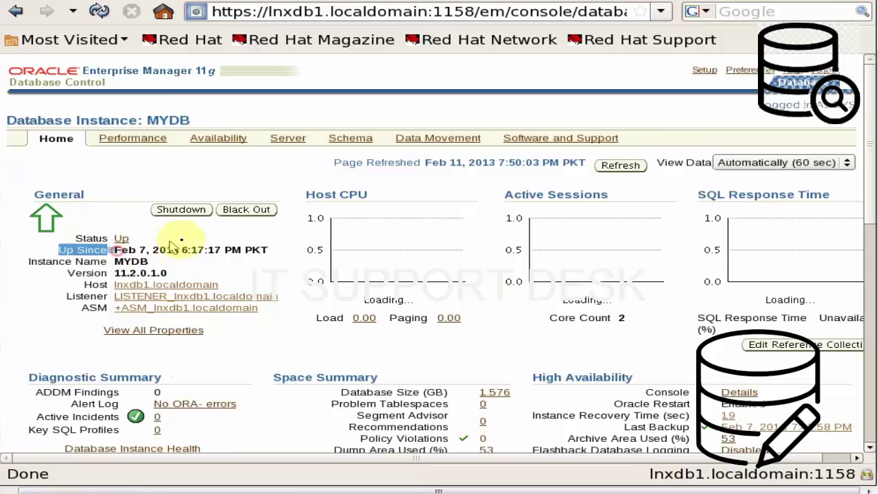
pyautogui.moveTo(114, 273); pyautogui.dragTo(159, 273)
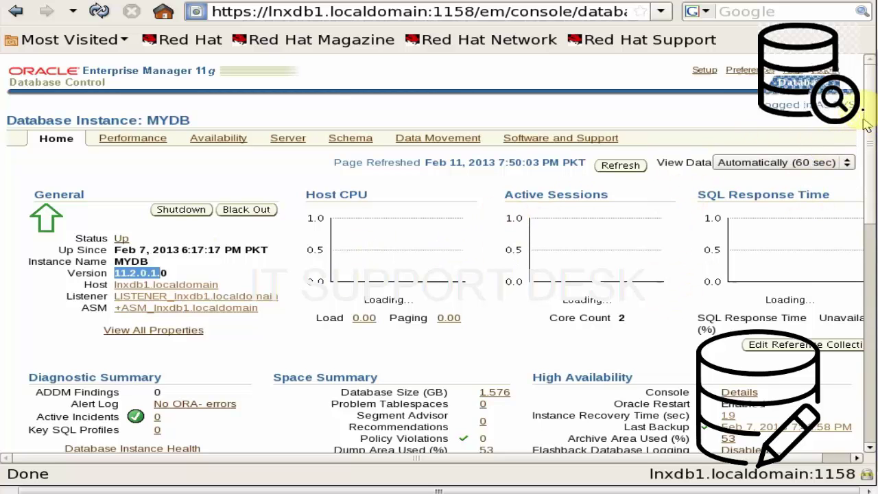
pyautogui.scroll(-4, 869, 167)
pyautogui.scroll(-3, 869, 166)
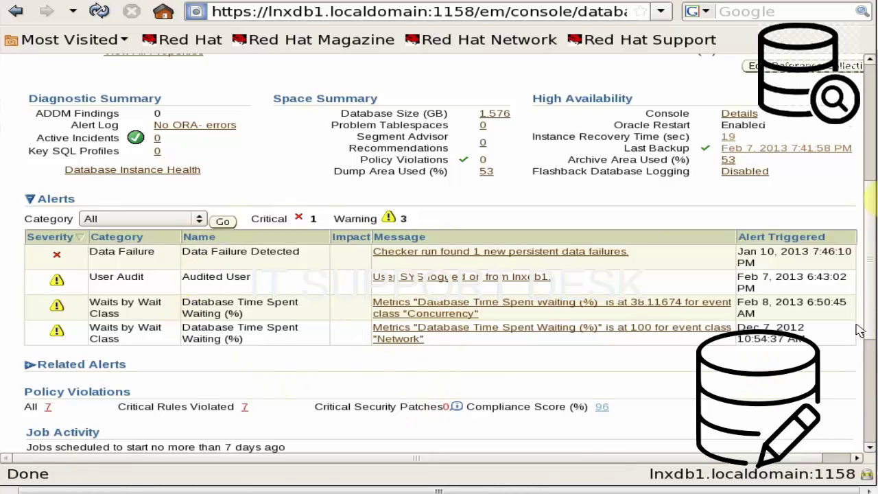
pyautogui.moveTo(864, 199); pyautogui.dragTo(864, 119)
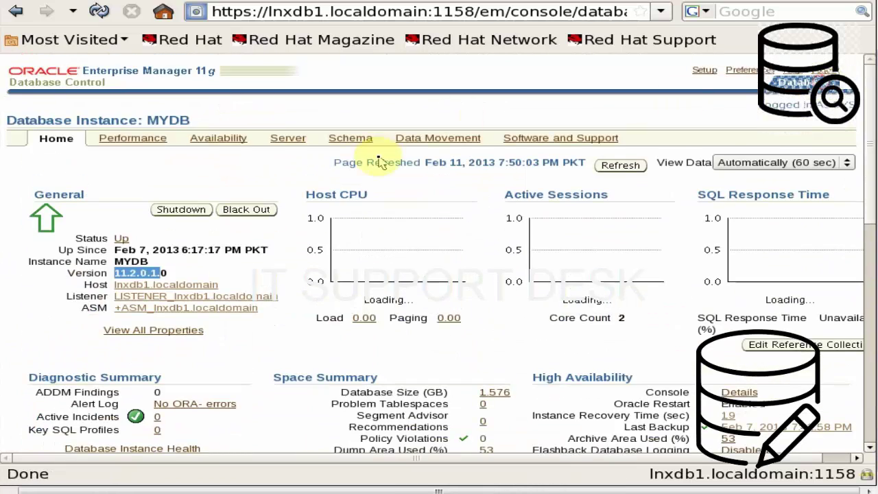
# View the Performance page and the Availability page of the MYDB instance.
pyautogui.click(130, 139)
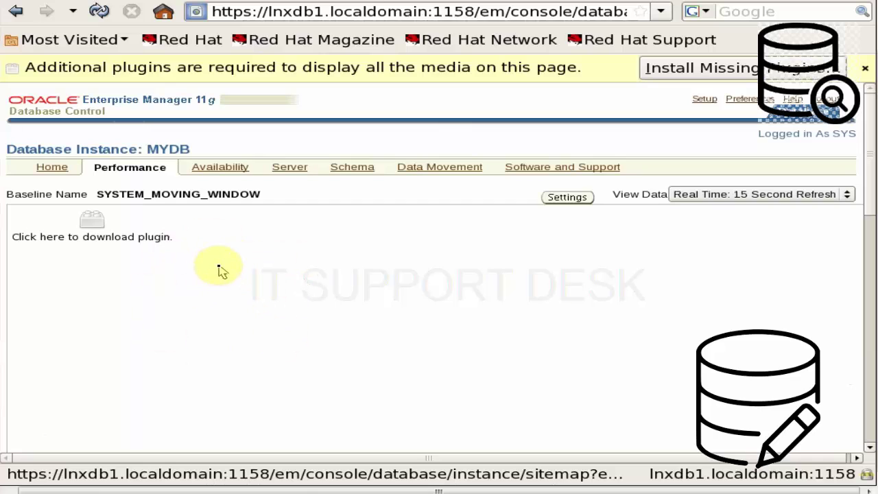
pyautogui.click(214, 171)
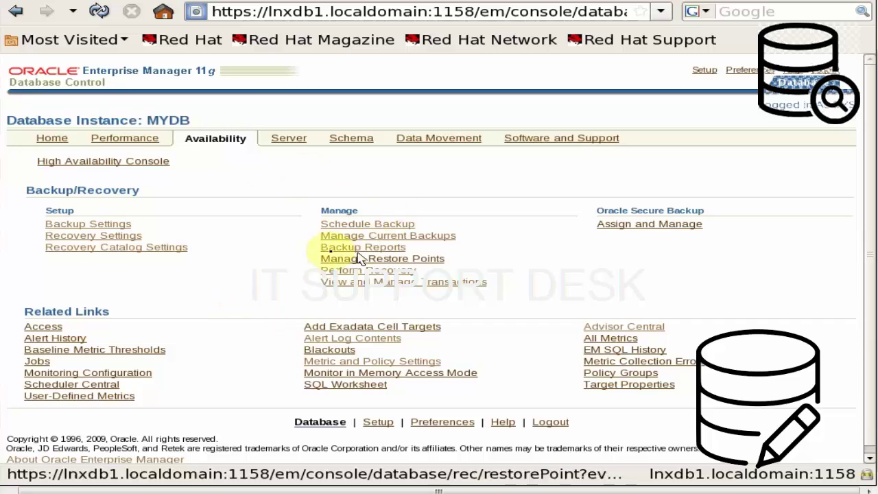
# Open the Tablespaces list from the Server page's Storage section and look through all its tablespaces.
pyautogui.click(281, 143)
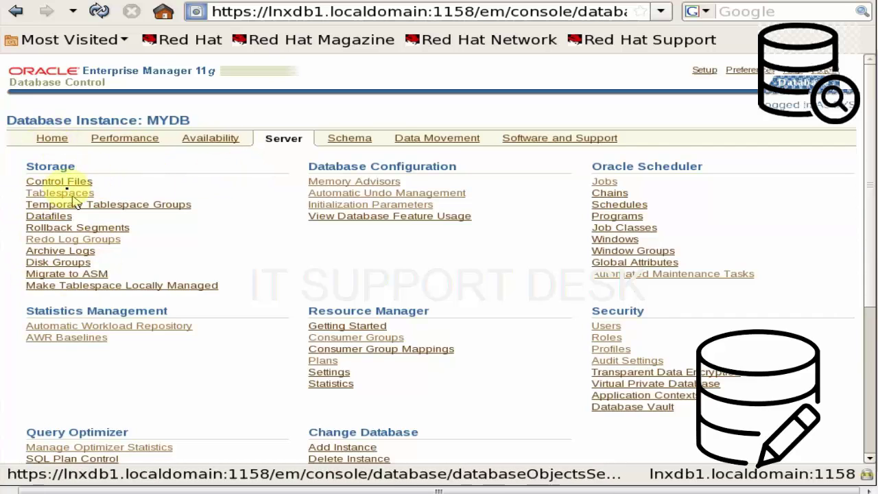
pyautogui.click(51, 196)
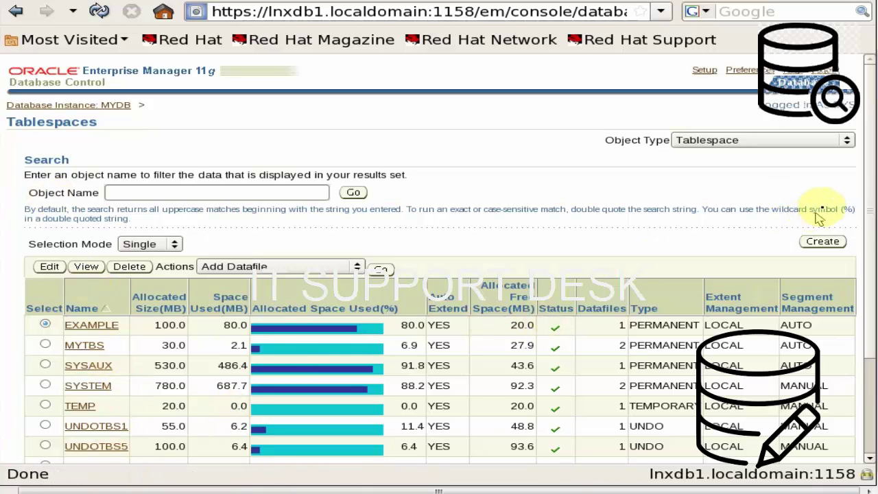
pyautogui.moveTo(869, 137); pyautogui.dragTo(868, 201)
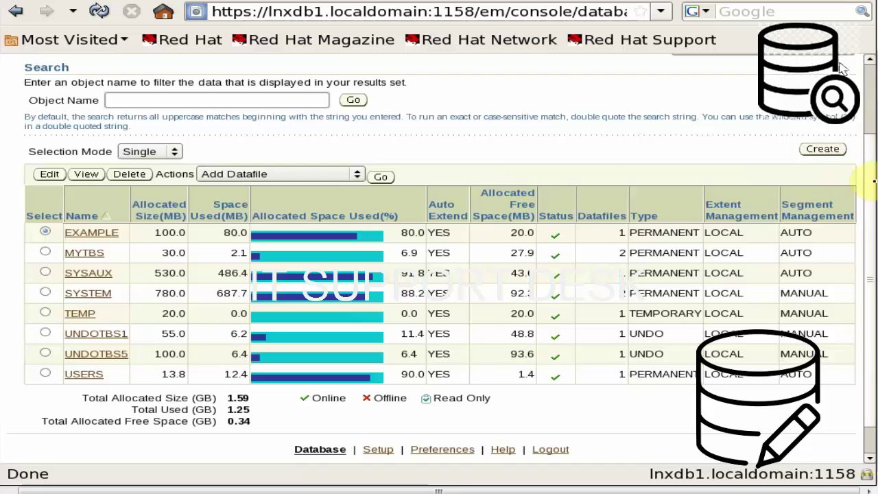
# Return from the Tablespaces list to the MYDB instance's Server page, leave full-screen view and minimize the browser window.
pyautogui.moveTo(868, 180); pyautogui.dragTo(868, 115)
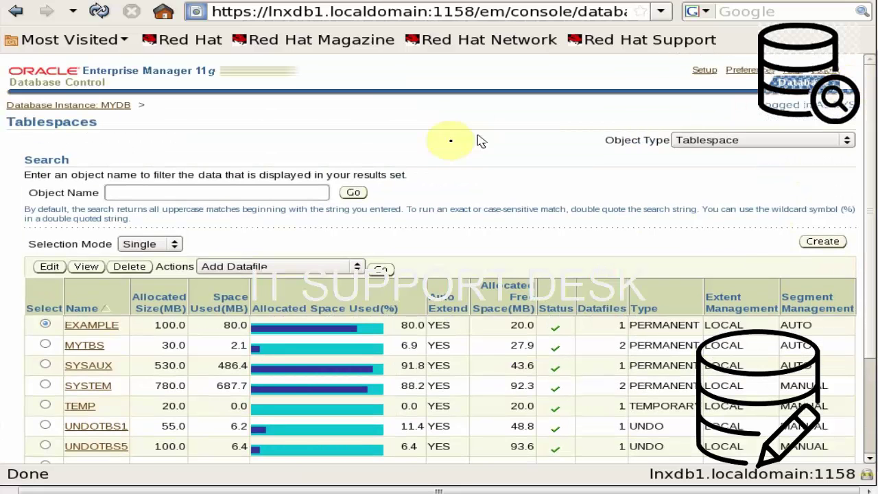
pyautogui.click(45, 104)
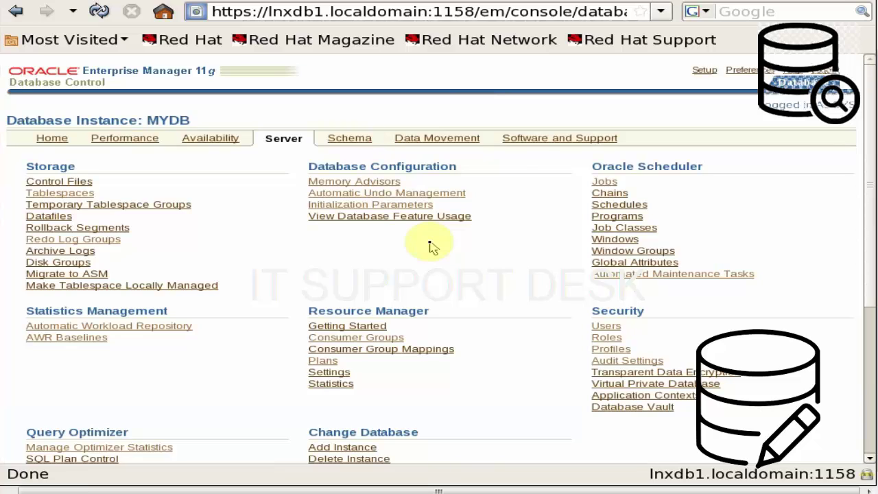
pyautogui.press('F11')
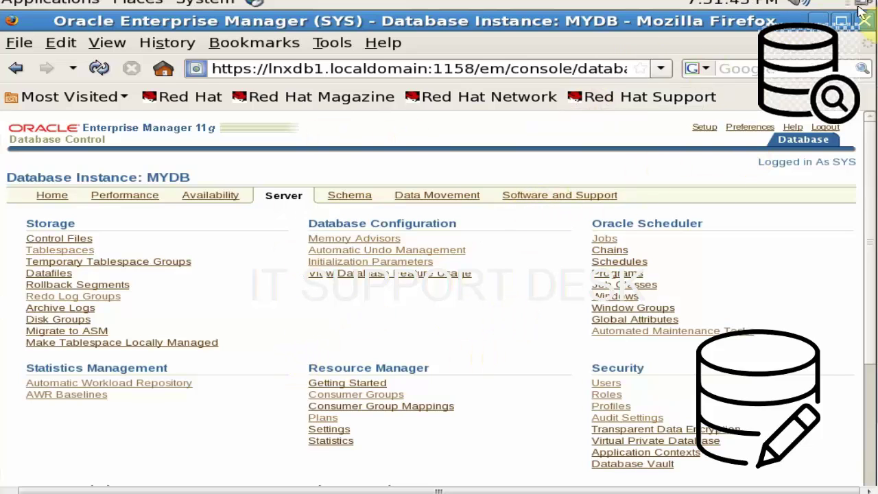
pyautogui.click(817, 22)
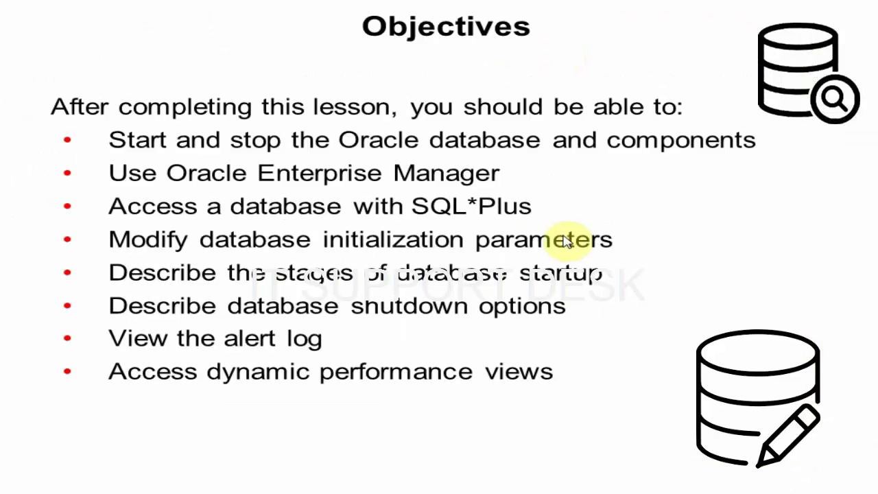
pyautogui.click(566, 241)
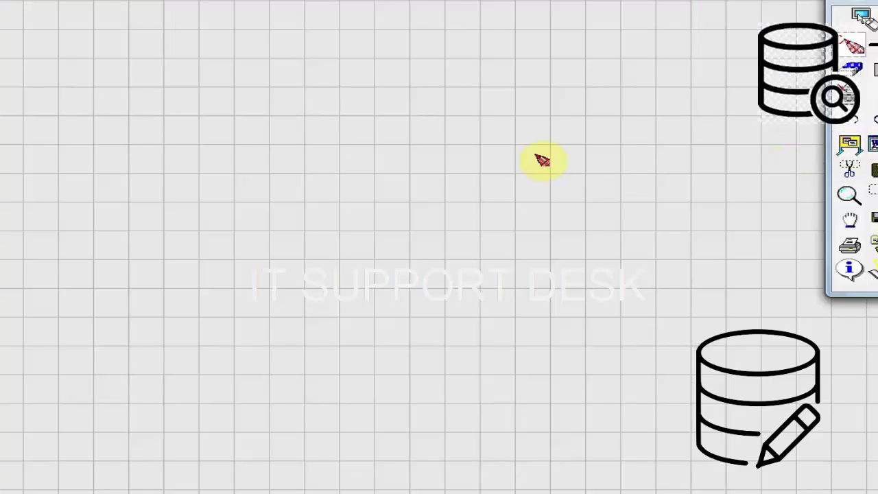
# Switch to the whiteboard, sketch a red server box with the pen and handwrite DB11G and MYDB inside it.
pyautogui.moveTo(157, 66)
pyautogui.mouseDown()
pyautogui.moveTo(115, 250)
pyautogui.moveTo(287, 67)
pyautogui.moveTo(284, 264)
pyautogui.moveTo(103, 241)
pyautogui.mouseUp()
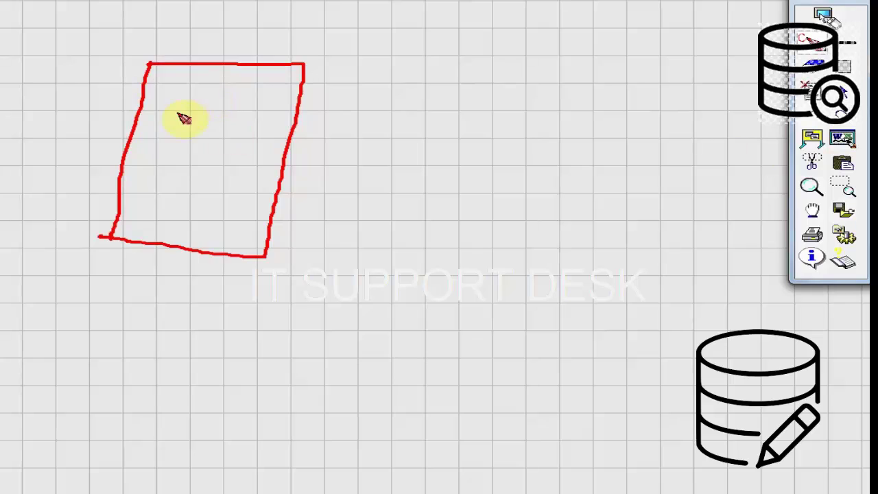
pyautogui.moveTo(177, 93)
pyautogui.mouseDown()
pyautogui.moveTo(177, 114)
pyautogui.moveTo(202, 103)
pyautogui.moveTo(220, 115)
pyautogui.moveTo(242, 108)
pyautogui.mouseUp()
pyautogui.moveTo(177, 147)
pyautogui.mouseDown()
pyautogui.moveTo(185, 133)
pyautogui.moveTo(255, 142)
pyautogui.moveTo(249, 148)
pyautogui.mouseUp()
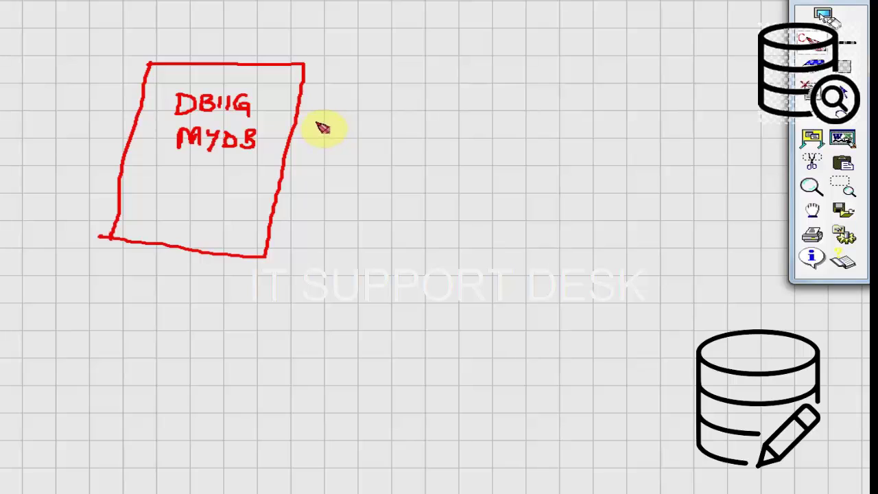
# Draw lines from DB11G to 1158 and from MYDB to 1159, extend a line beyond 1158, and circle both port numbers.
pyautogui.moveTo(280, 109)
pyautogui.mouseDown()
pyautogui.moveTo(435, 98)
pyautogui.moveTo(476, 111)
pyautogui.moveTo(469, 95)
pyautogui.mouseUp()
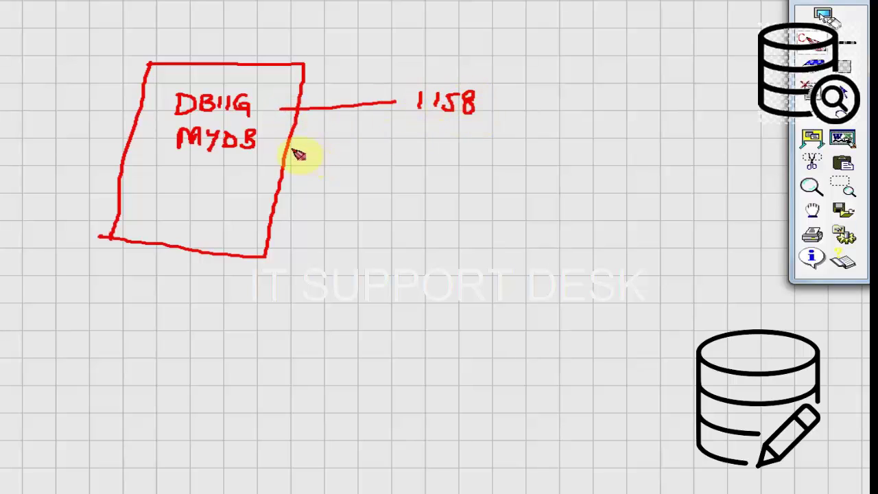
pyautogui.moveTo(282, 150); pyautogui.dragTo(471, 171)
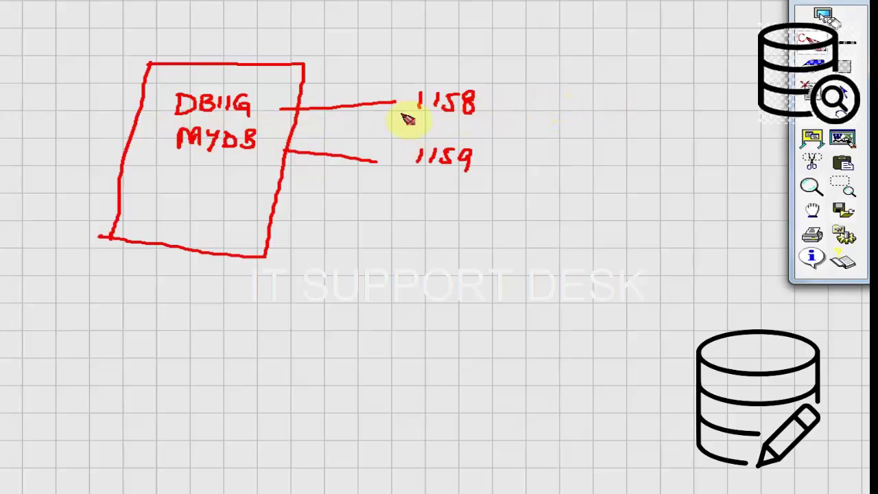
pyautogui.moveTo(504, 106); pyautogui.dragTo(679, 103)
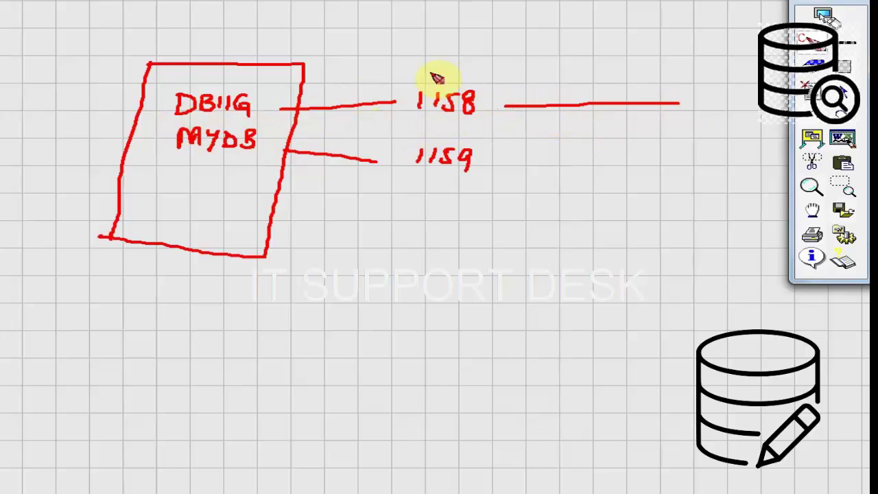
pyautogui.moveTo(445, 72)
pyautogui.mouseDown()
pyautogui.moveTo(401, 97)
pyautogui.moveTo(490, 91)
pyautogui.moveTo(408, 71)
pyautogui.mouseUp()
pyautogui.moveTo(449, 135)
pyautogui.mouseDown()
pyautogui.moveTo(405, 149)
pyautogui.moveTo(411, 153)
pyautogui.moveTo(414, 137)
pyautogui.mouseUp()
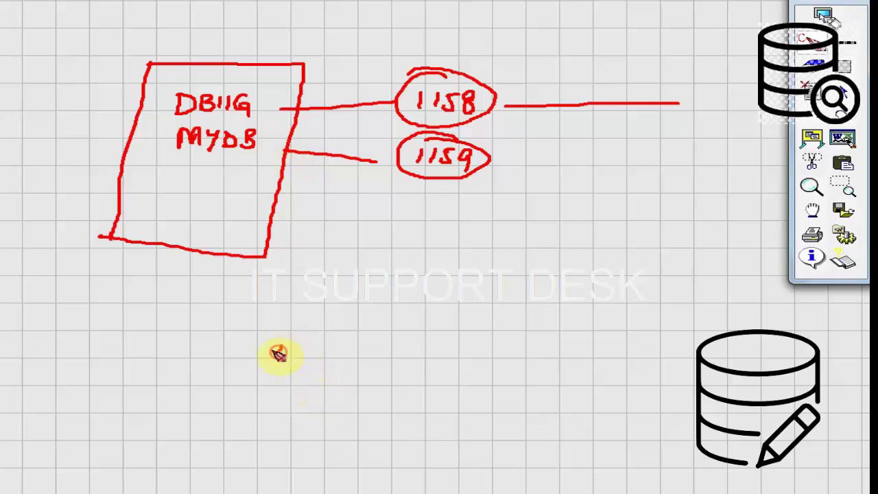
# Handwrite "Grid Control" below the server diagram and sketch a tall box to the right of the text.
pyautogui.moveTo(281, 347)
pyautogui.mouseDown()
pyautogui.moveTo(285, 401)
pyautogui.moveTo(313, 390)
pyautogui.moveTo(506, 390)
pyautogui.moveTo(528, 374)
pyautogui.mouseUp()
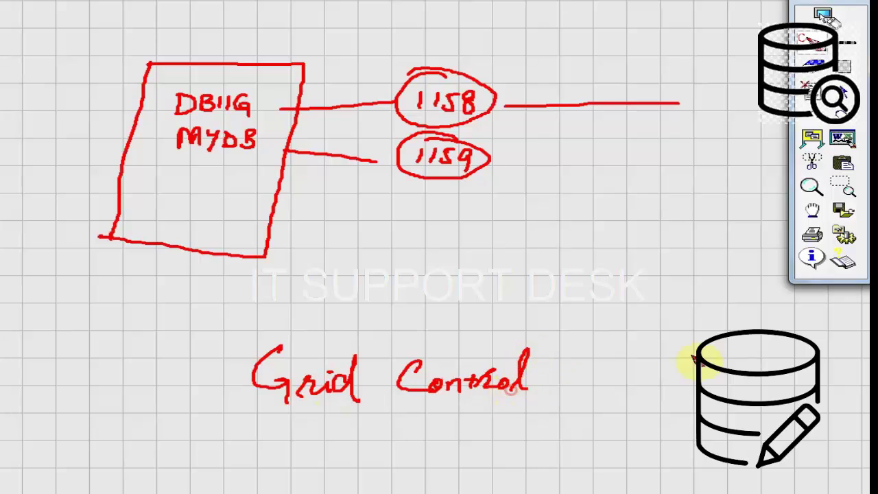
pyautogui.moveTo(602, 277)
pyautogui.mouseDown()
pyautogui.moveTo(599, 429)
pyautogui.moveTo(734, 259)
pyautogui.moveTo(741, 416)
pyautogui.moveTo(589, 417)
pyautogui.mouseUp()
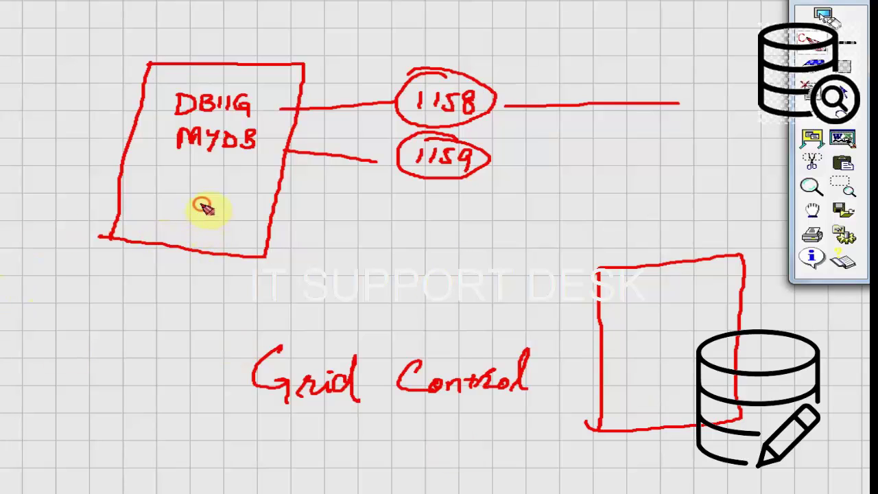
# Sketch a small box labelled Agent in the database server and two further server boxes below, each labelled Agent.
pyautogui.moveTo(198, 203); pyautogui.dragTo(189, 238)
pyautogui.moveTo(194, 203)
pyautogui.mouseDown()
pyautogui.moveTo(227, 212)
pyautogui.moveTo(198, 250)
pyautogui.moveTo(258, 230)
pyautogui.moveTo(367, 237)
pyautogui.moveTo(367, 220)
pyautogui.mouseUp()
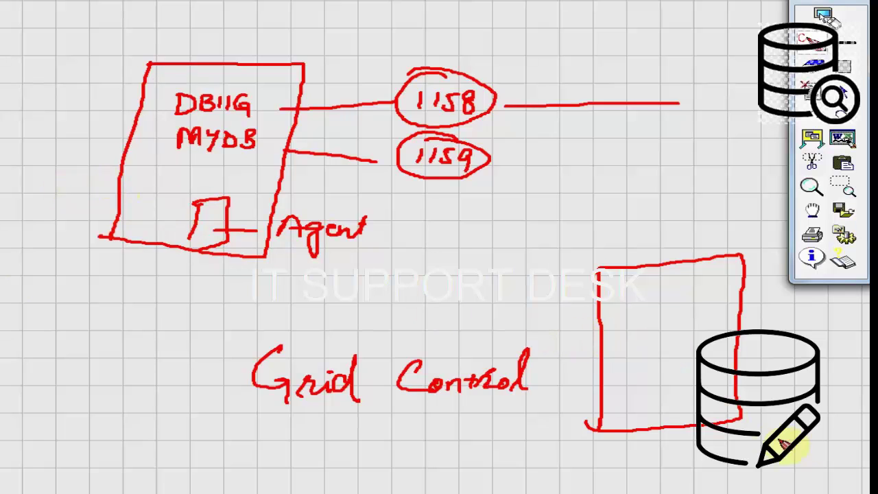
pyautogui.moveTo(58, 418)
pyautogui.mouseDown()
pyautogui.moveTo(131, 345)
pyautogui.moveTo(59, 431)
pyautogui.mouseUp()
pyautogui.moveTo(230, 458); pyautogui.dragTo(219, 491)
pyautogui.moveTo(261, 456); pyautogui.dragTo(291, 493)
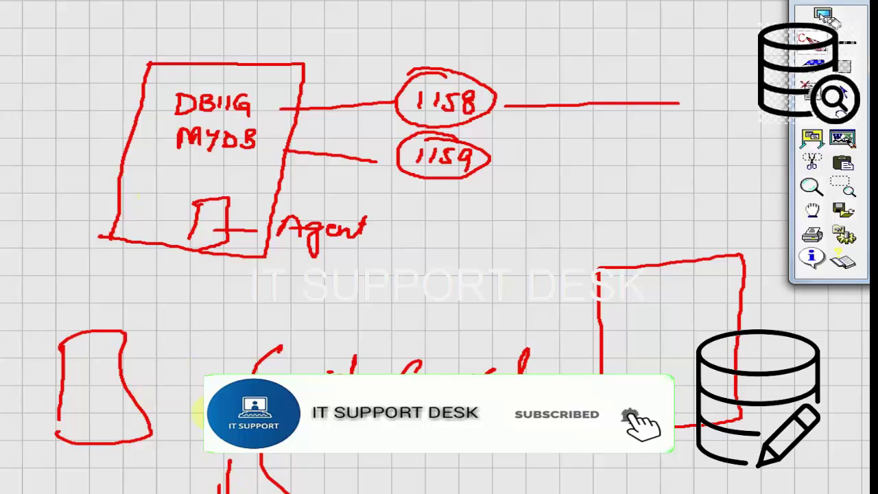
pyautogui.moveTo(165, 401)
pyautogui.mouseDown()
pyautogui.moveTo(157, 402)
pyautogui.moveTo(174, 416)
pyautogui.moveTo(196, 398)
pyautogui.mouseUp()
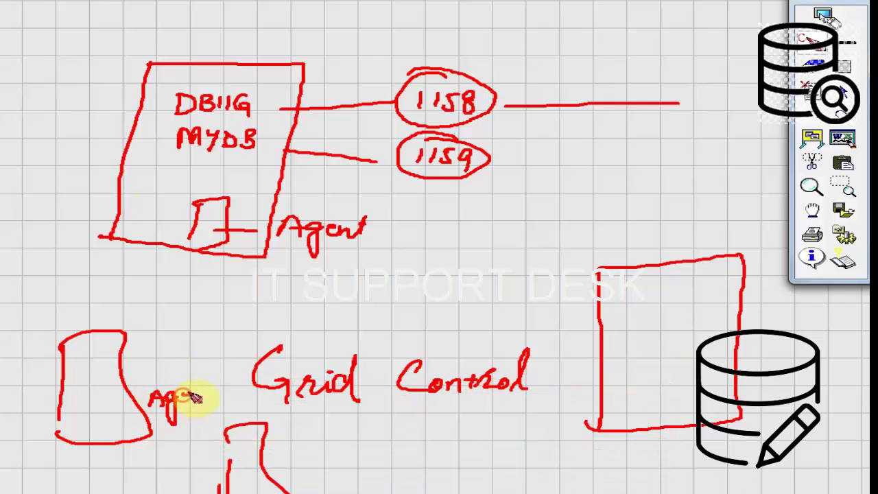
pyautogui.moveTo(336, 458); pyautogui.dragTo(382, 464)
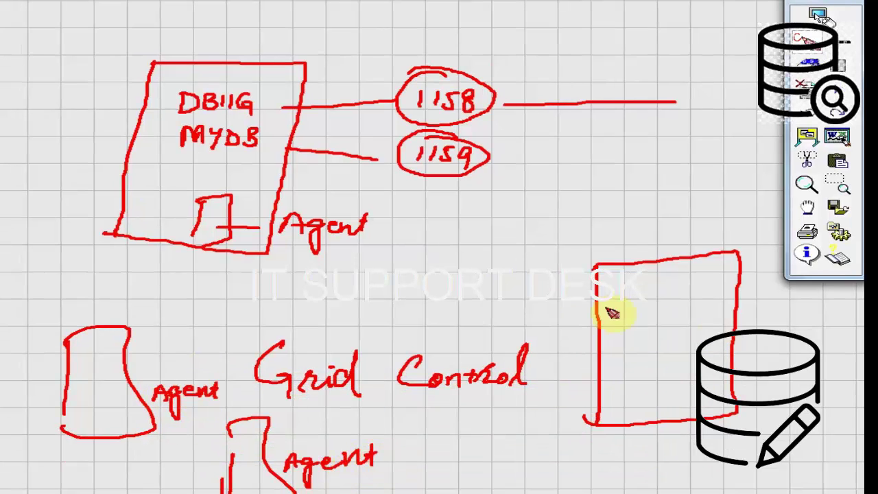
# Draw a horizontal line inside the box beside "Grid Control" and start marking the inside of the lower-left server box.
pyautogui.moveTo(611, 316); pyautogui.dragTo(728, 316)
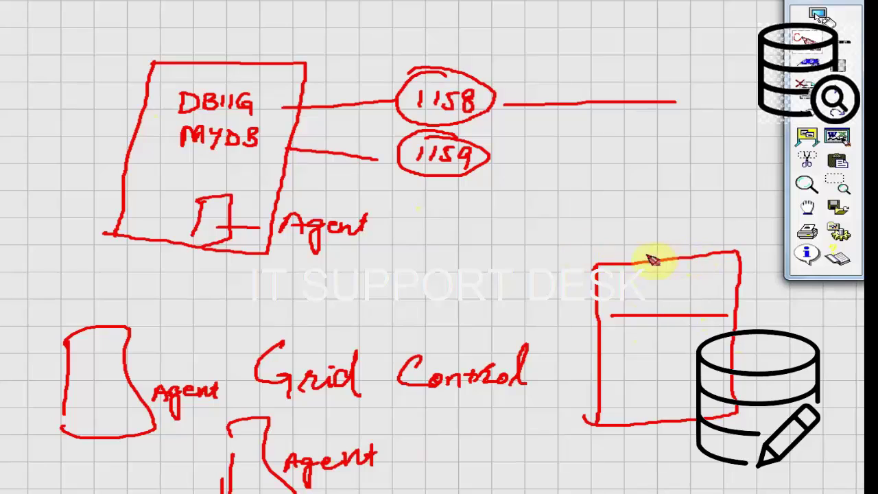
pyautogui.moveTo(76, 362); pyautogui.dragTo(83, 362)
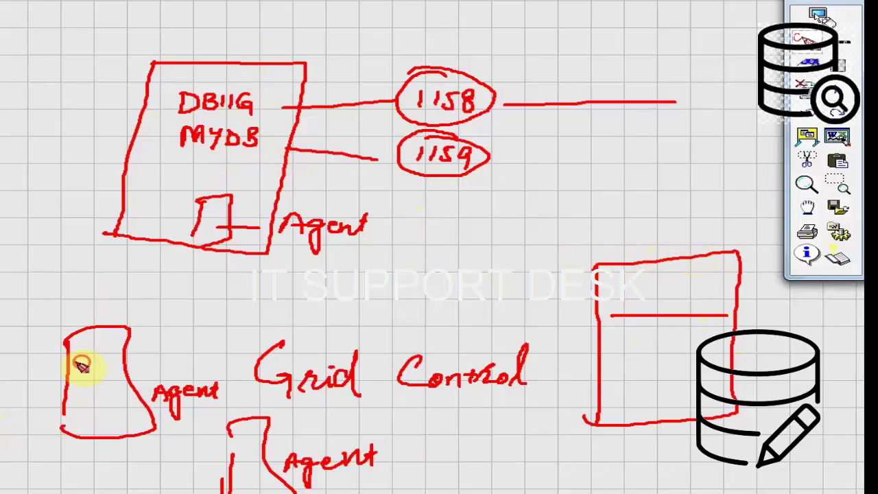